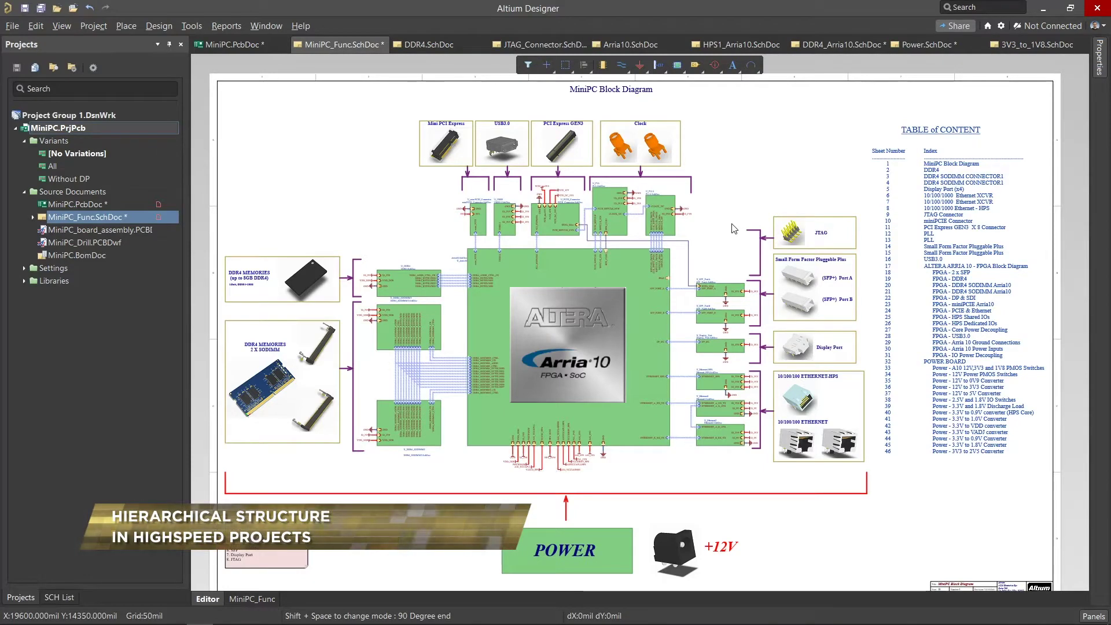
pyautogui.scroll(5, 496, 142)
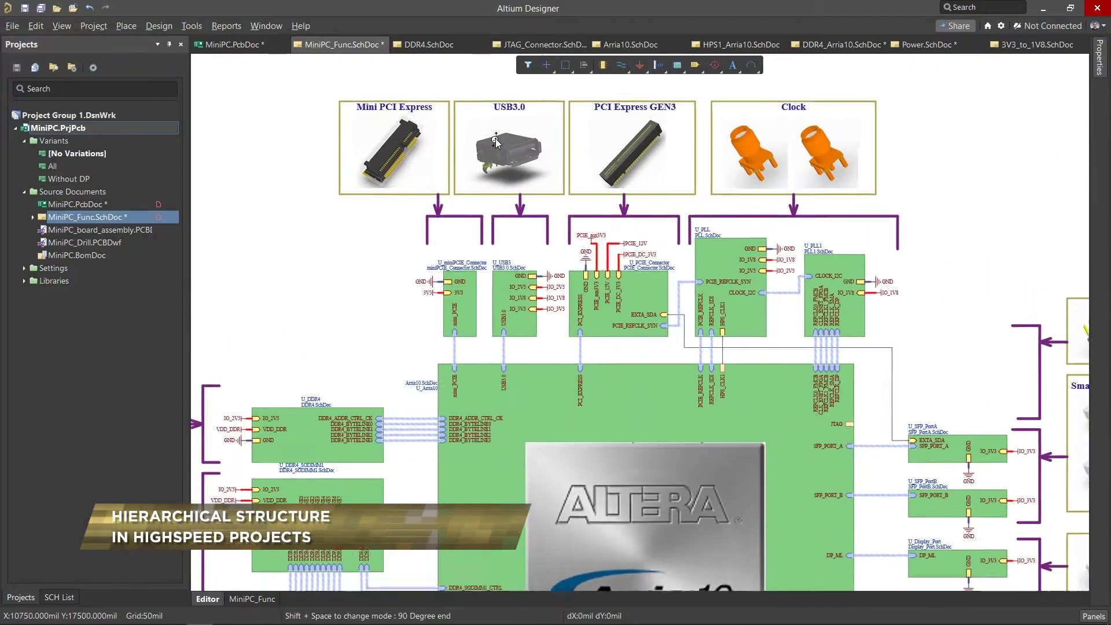
# Step: Pan across the MiniPC block diagram to view the DDR4, SFP, Display Port and Ethernet blocks
pyautogui.moveTo(496, 141)
pyautogui.mouseDown()
pyautogui.moveTo(530, 178)
pyautogui.moveTo(529, 122)
pyautogui.mouseUp()
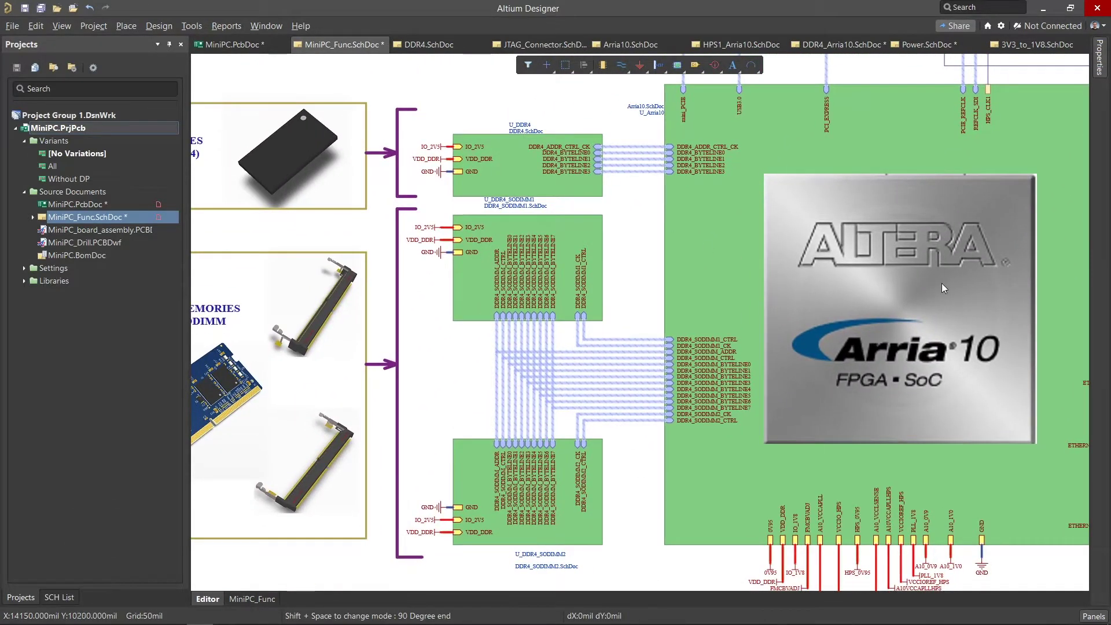
pyautogui.moveTo(878, 292); pyautogui.dragTo(305, 265)
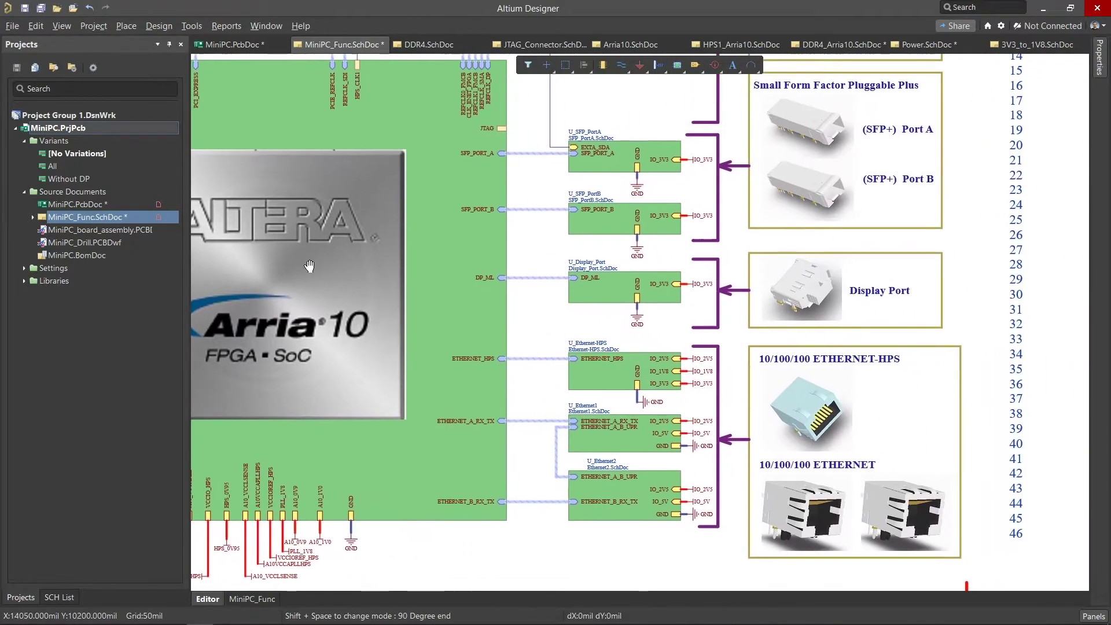
pyautogui.scroll(2, 636, 246)
pyautogui.scroll(3, 651, 217)
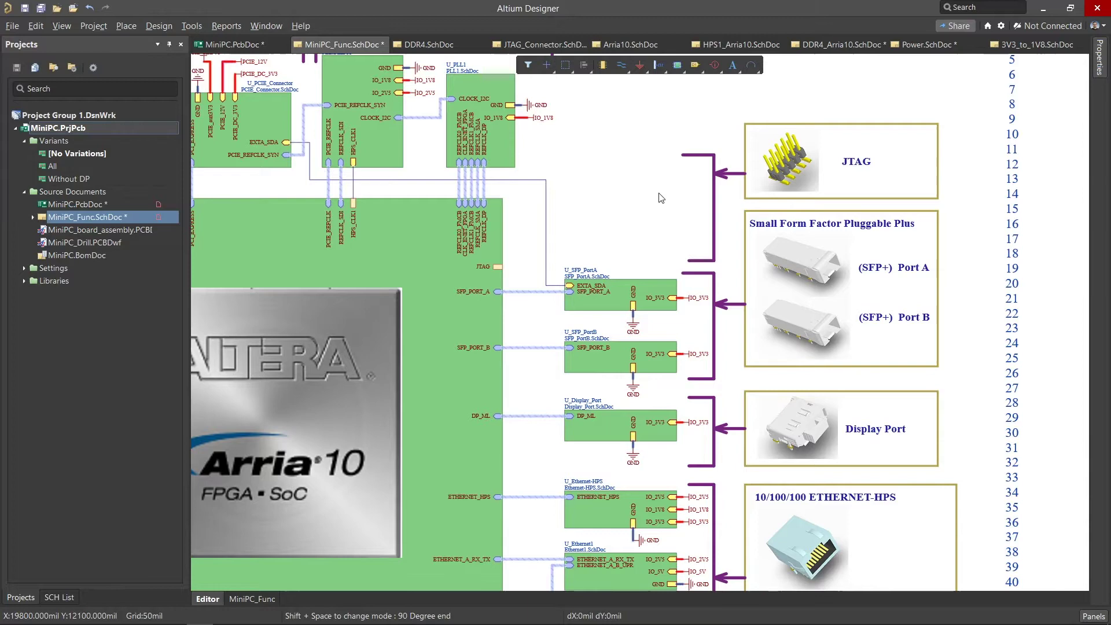
# Step: Draw a sheet symbol beside the JTAG picture referencing JTAG_Connector.SchDoc
pyautogui.click(677, 65)
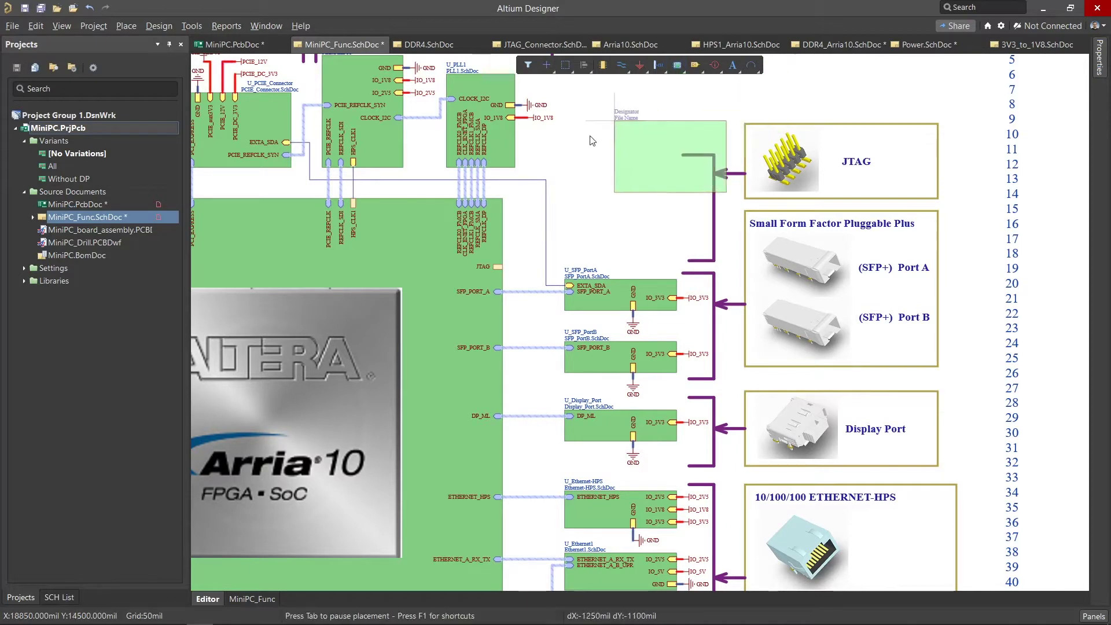
pyautogui.click(564, 161)
pyautogui.click(680, 235)
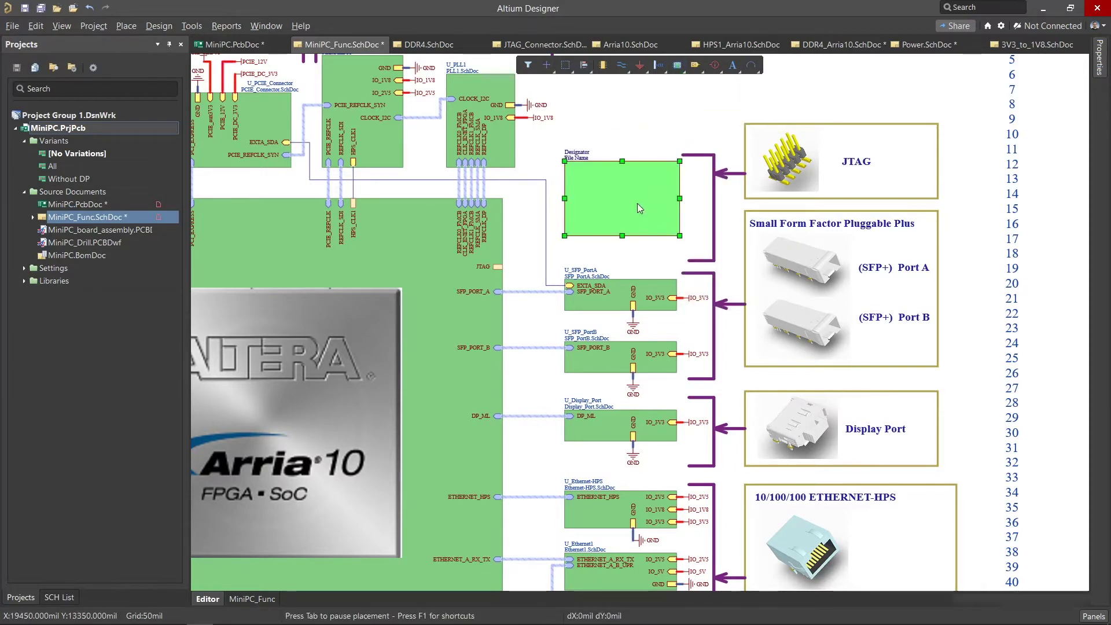
pyautogui.doubleClick(637, 203)
pyautogui.click(1067, 414)
pyautogui.scroll(-3, 424, 329)
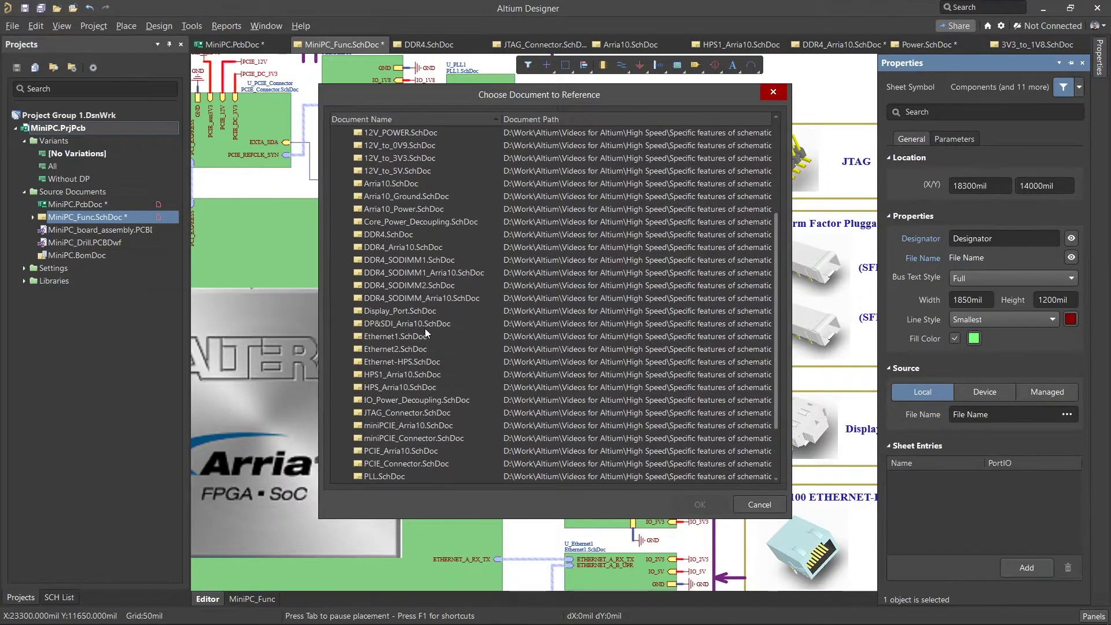
pyautogui.click(409, 377)
pyautogui.click(700, 504)
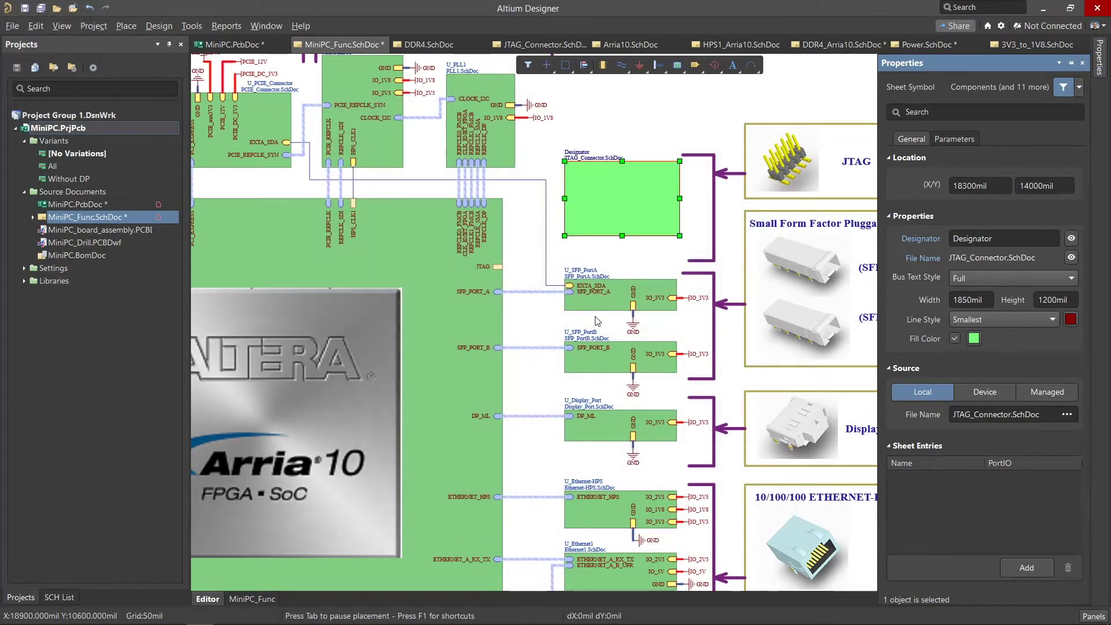
pyautogui.scroll(2, 524, 209)
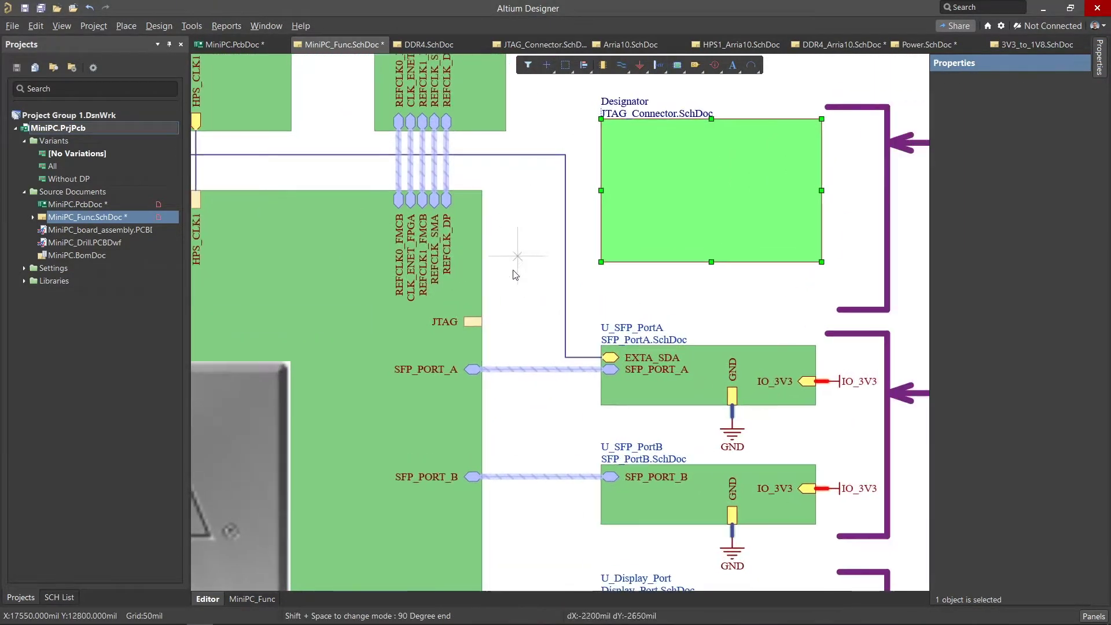
# Step: Wire the FPGA's JTAG port to the new symbol's JTAG entry
pyautogui.click(484, 323)
pyautogui.click(521, 322)
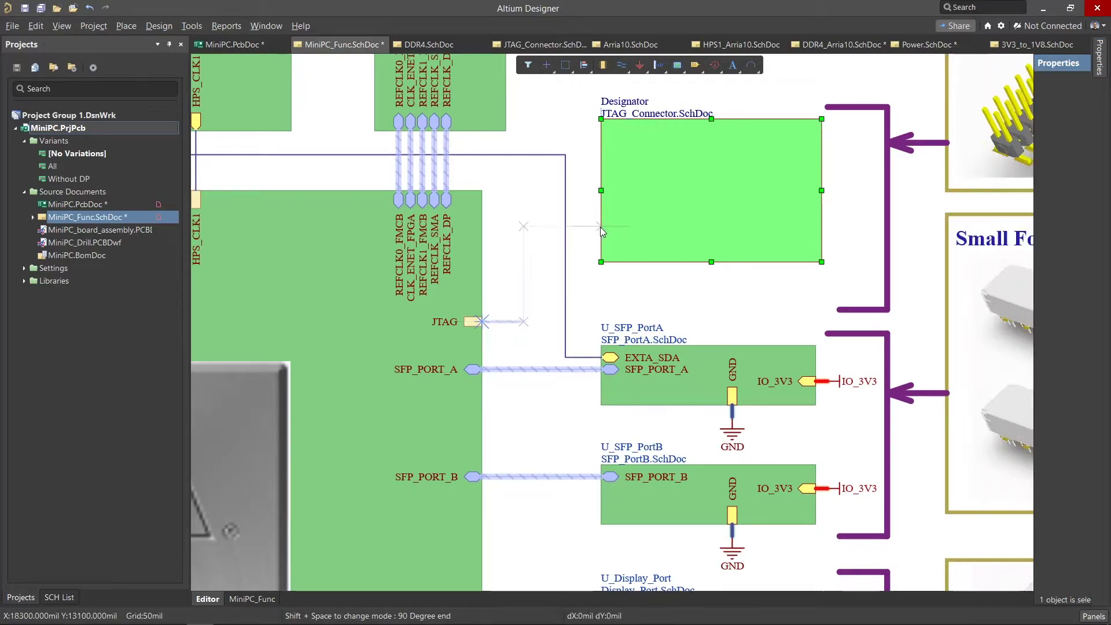
pyautogui.click(600, 227)
pyautogui.scroll(-3, 675, 283)
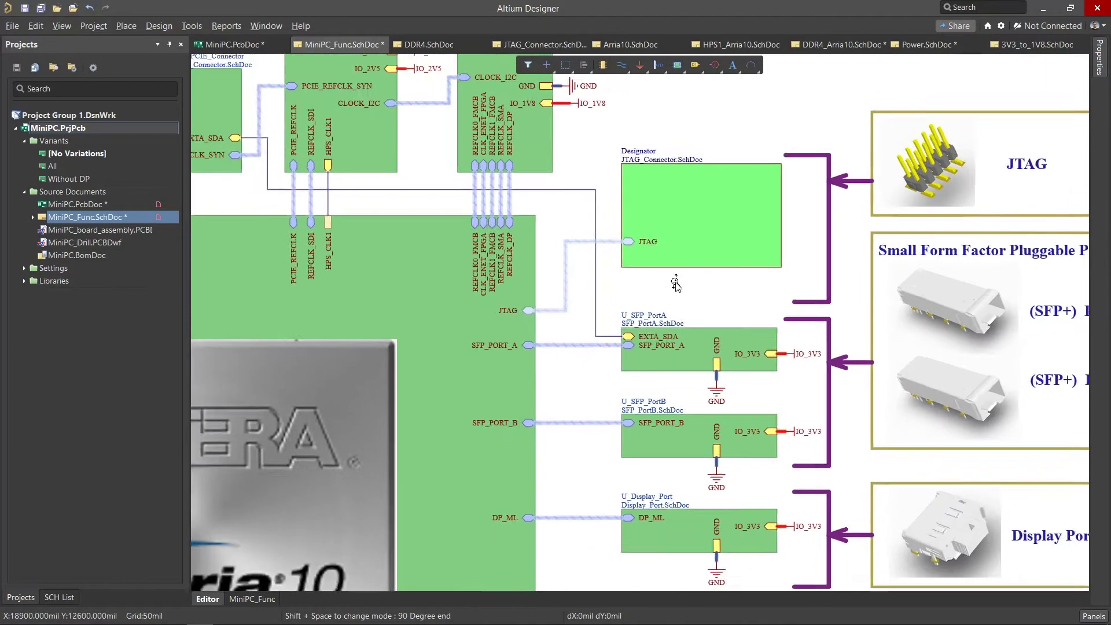
pyautogui.scroll(-1, 675, 284)
pyautogui.scroll(1, 503, 282)
pyautogui.scroll(1, 504, 283)
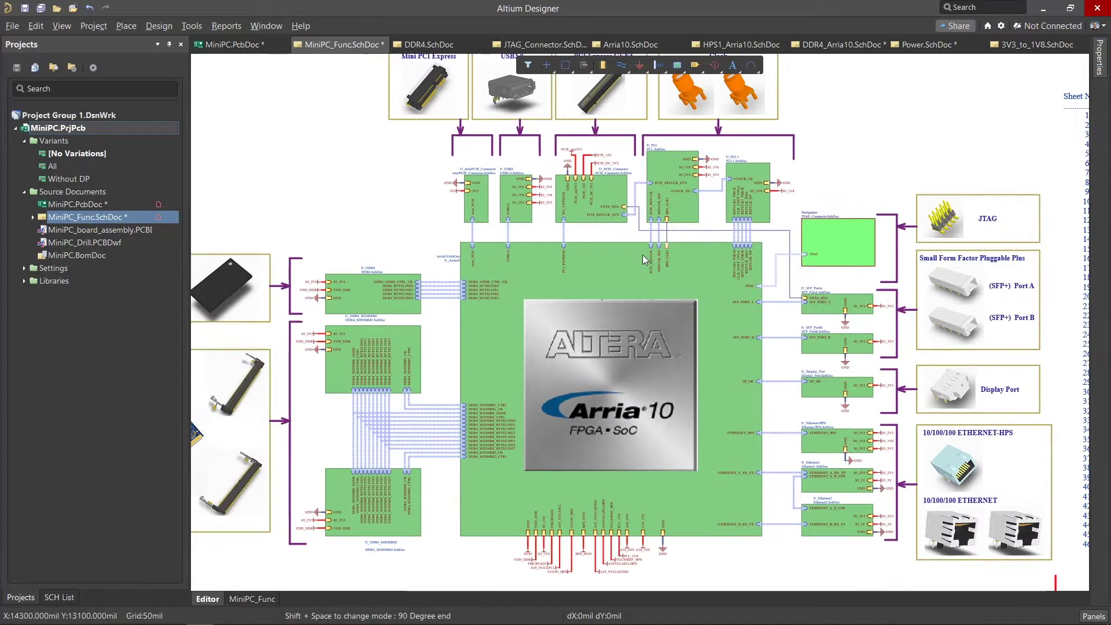
# Step: Expand MiniPC_Func and Arria10 in Projects, view the Arria10 and DDR4 sheets, then return to MiniPC_Func
pyautogui.click(32, 217)
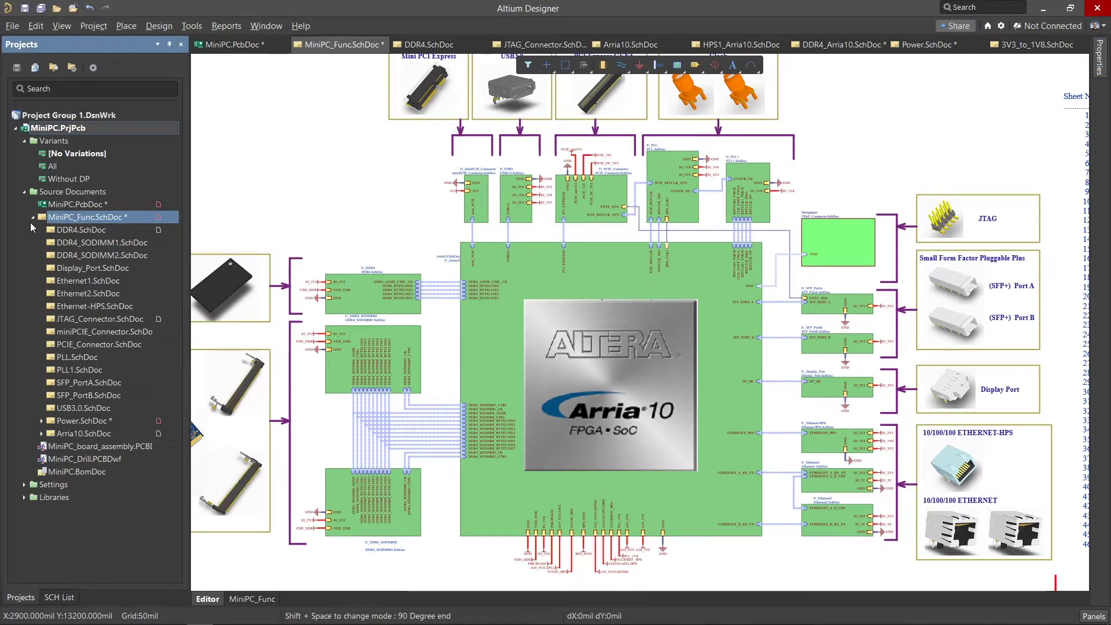
pyautogui.click(41, 433)
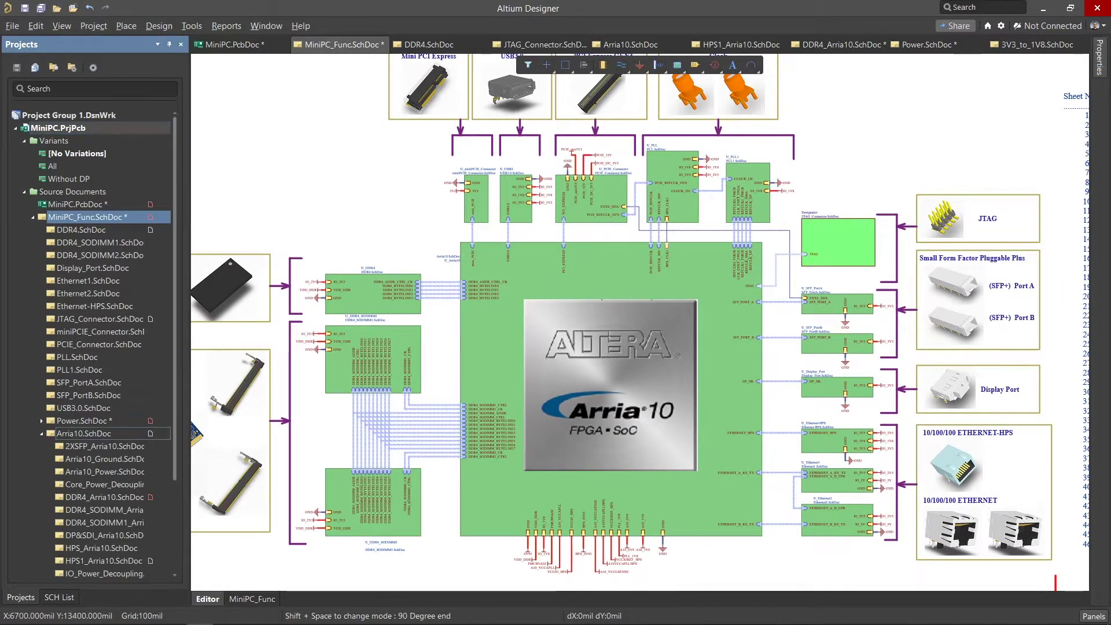
pyautogui.scroll(2, 674, 235)
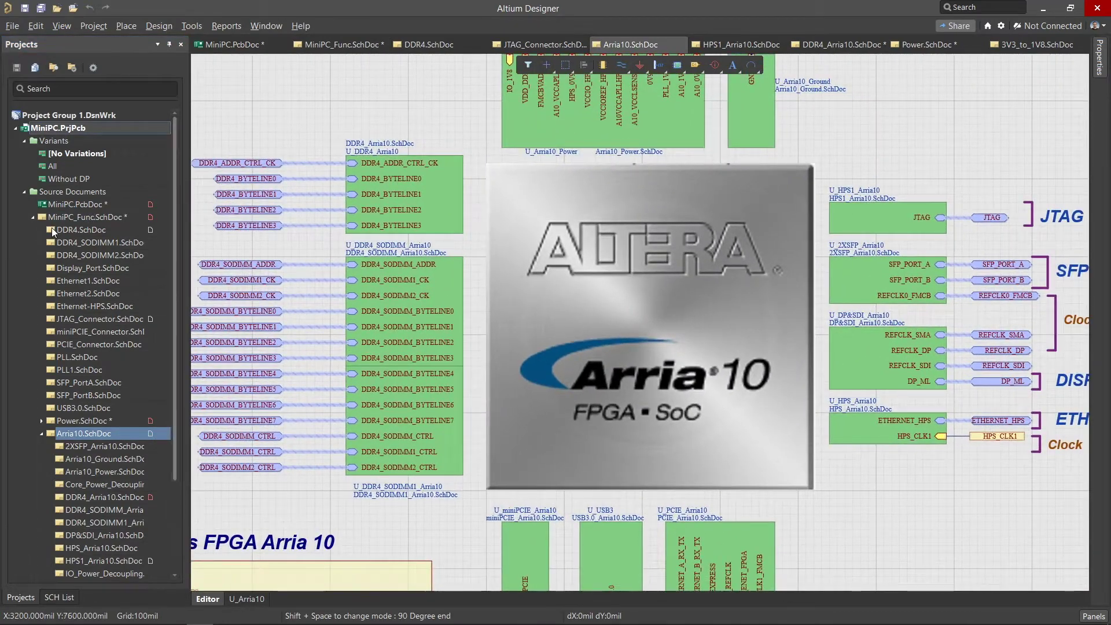
pyautogui.click(51, 228)
pyautogui.moveTo(709, 232); pyautogui.dragTo(668, 306)
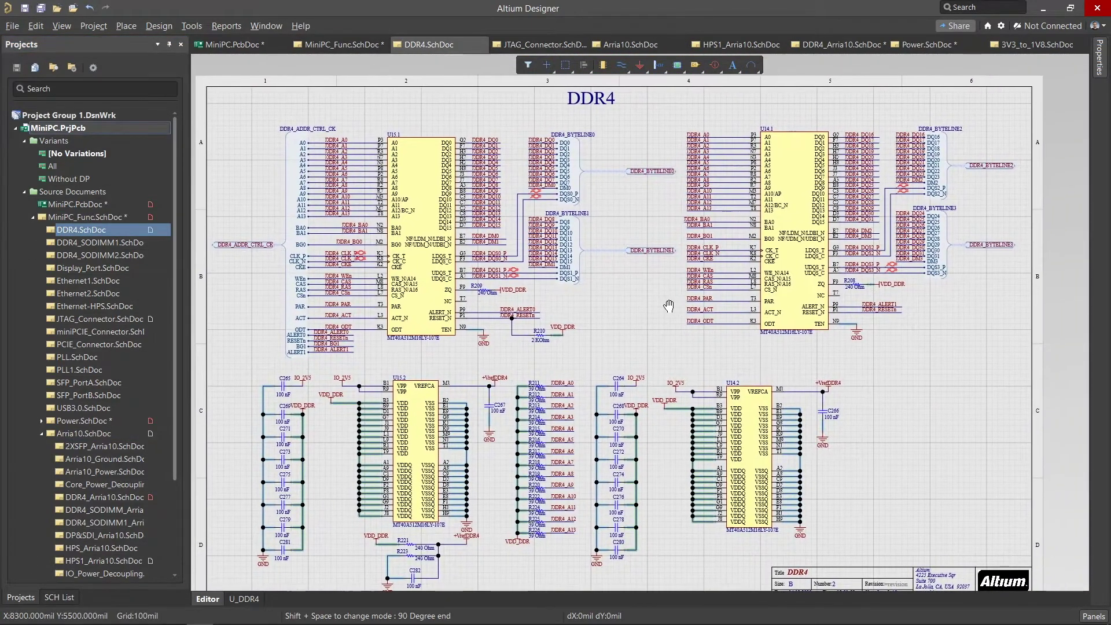
pyautogui.click(85, 217)
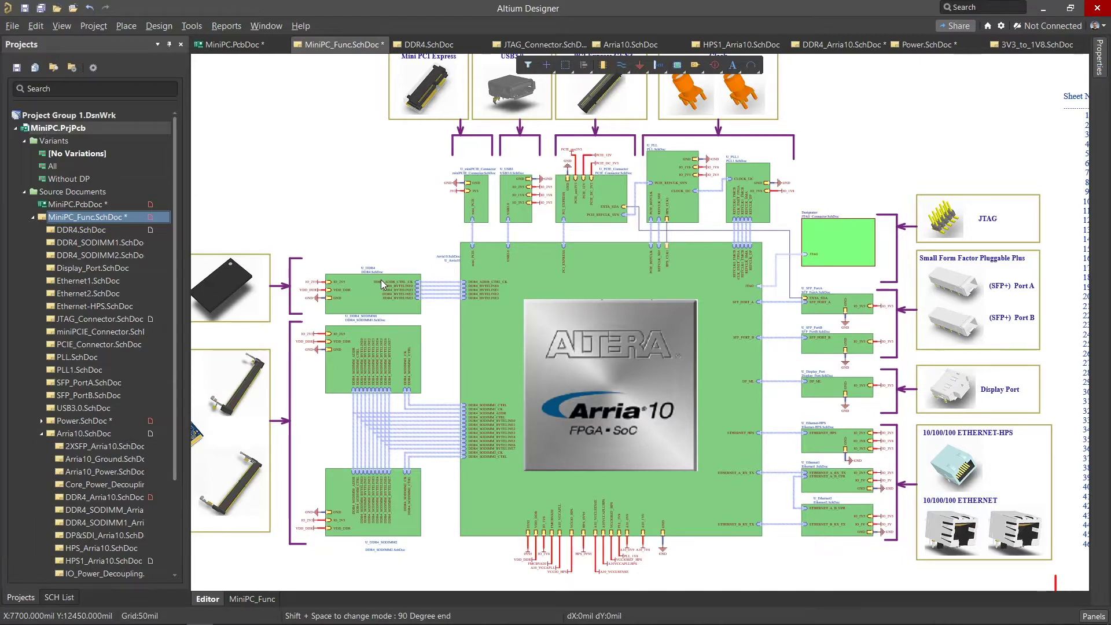
pyautogui.scroll(2, 382, 277)
pyautogui.scroll(2, 382, 276)
pyautogui.scroll(1, 386, 282)
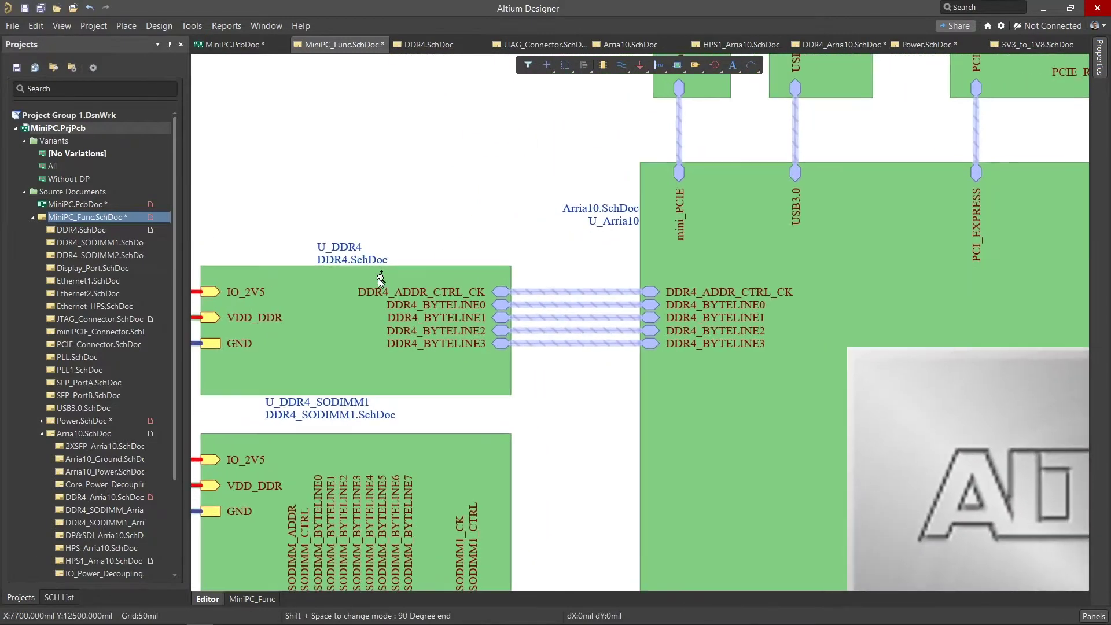
# Step: Descend into DDR4.SchDoc from the U_DDR4 sheet symbol on the block diagram
pyautogui.moveTo(390, 287); pyautogui.dragTo(519, 276)
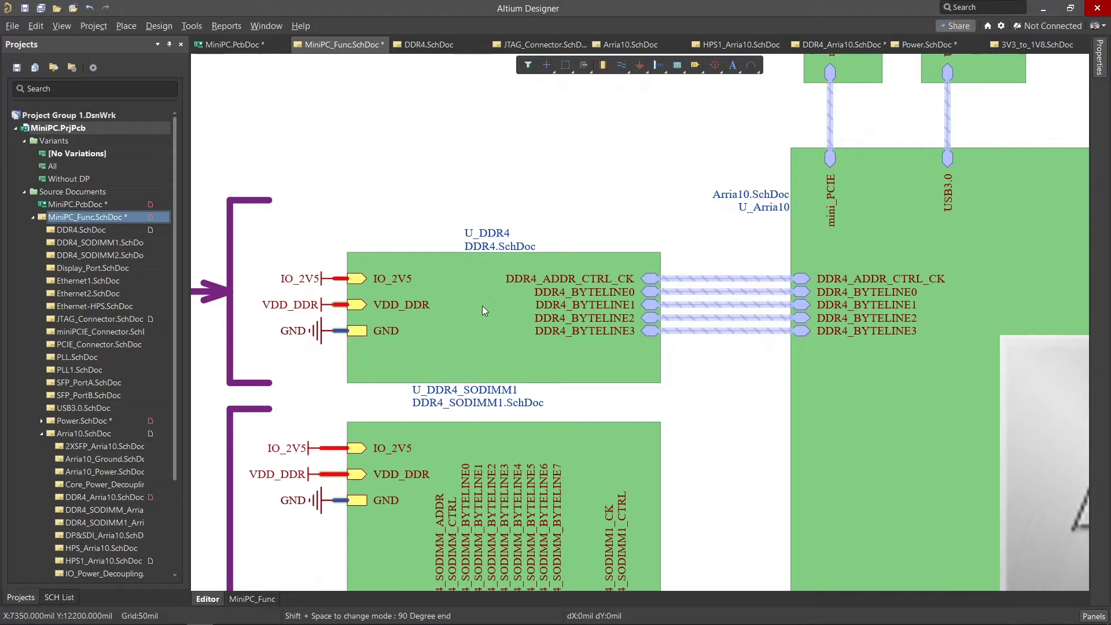
pyautogui.keyDown('ctrl'); pyautogui.doubleClick(481, 306); pyautogui.keyUp('ctrl')
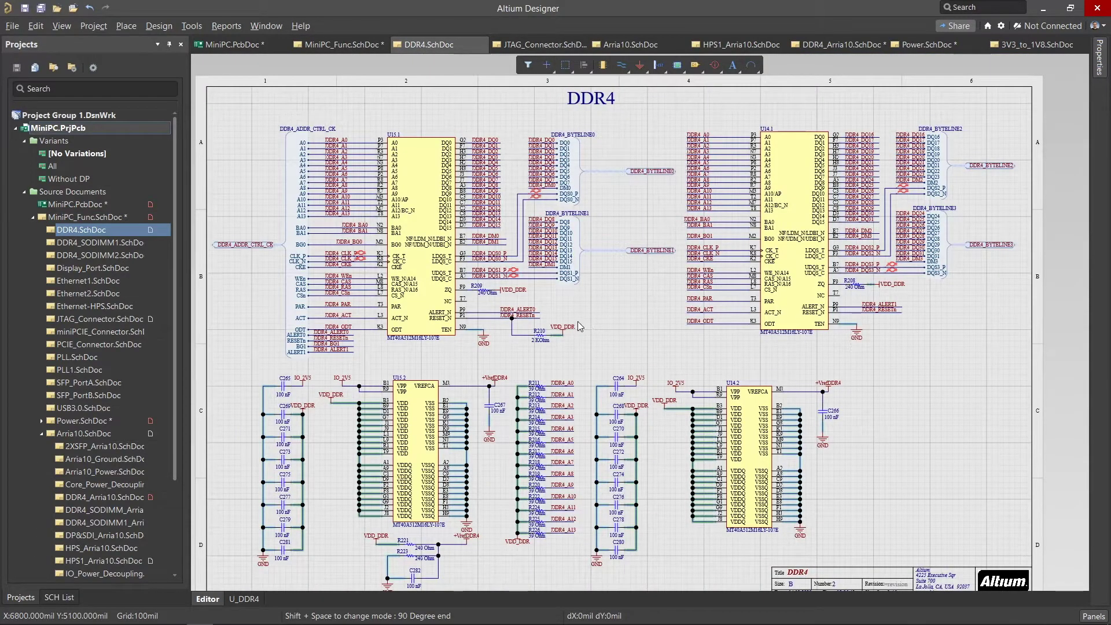
pyautogui.keyDown('ctrl'); pyautogui.scroll(3, 581, 143); pyautogui.keyUp('ctrl')
pyautogui.keyDown('ctrl'); pyautogui.scroll(3, 582, 141); pyautogui.keyUp('ctrl')
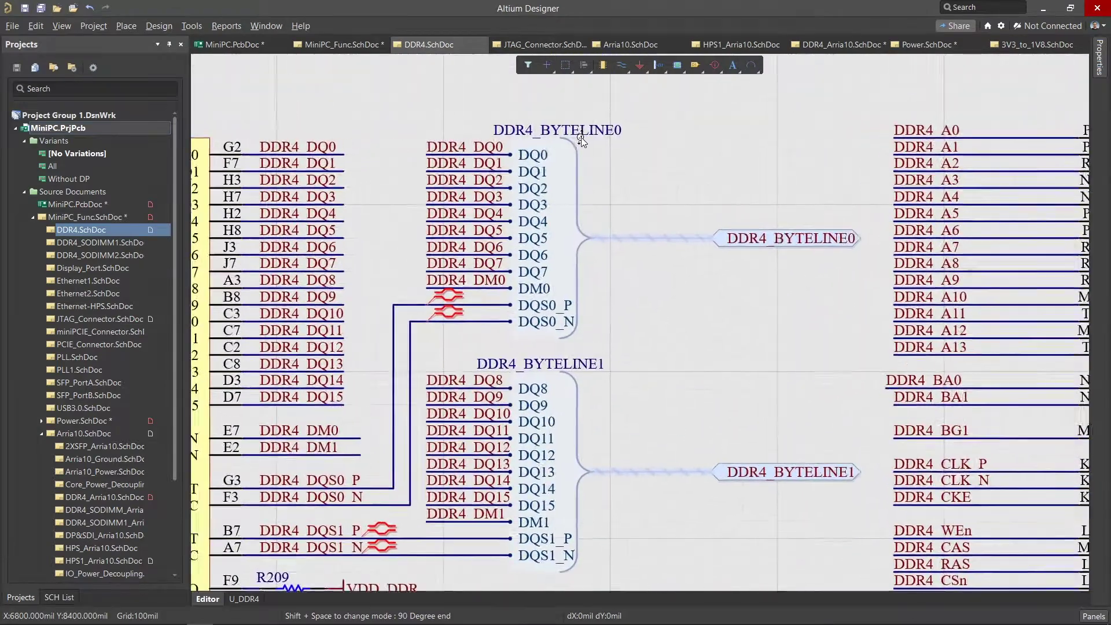
pyautogui.keyDown('ctrl'); pyautogui.scroll(1, 581, 139); pyautogui.keyUp('ctrl')
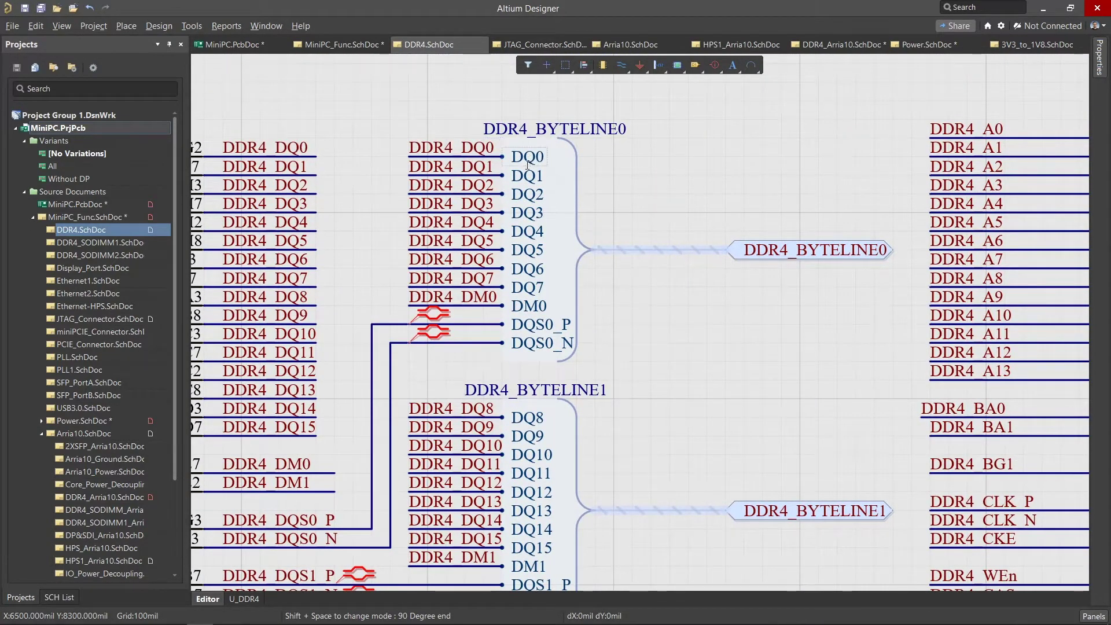
# Step: Trace DDR4_BYTELINE0 through MiniPC_Func, Arria10 and DDR4_Arria10, ending at U_DDR4 on the top sheet
pyautogui.click(623, 250)
pyautogui.keyDown('ctrl'); pyautogui.doubleClick(767, 254); pyautogui.keyUp('ctrl')
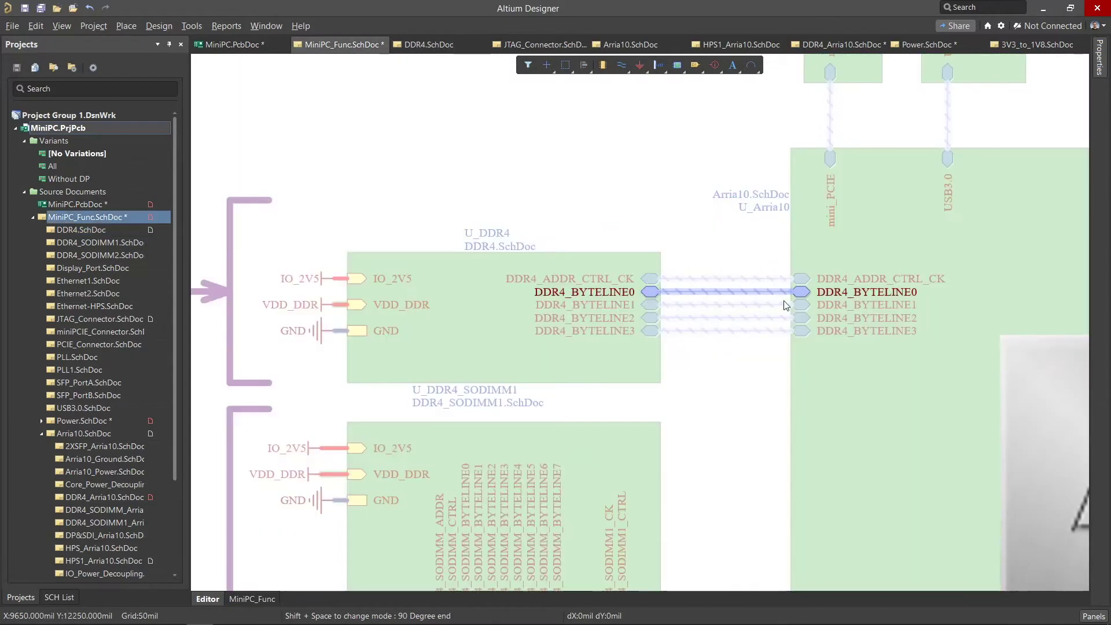
pyautogui.keyDown('ctrl'); pyautogui.doubleClick(797, 292); pyautogui.keyUp('ctrl')
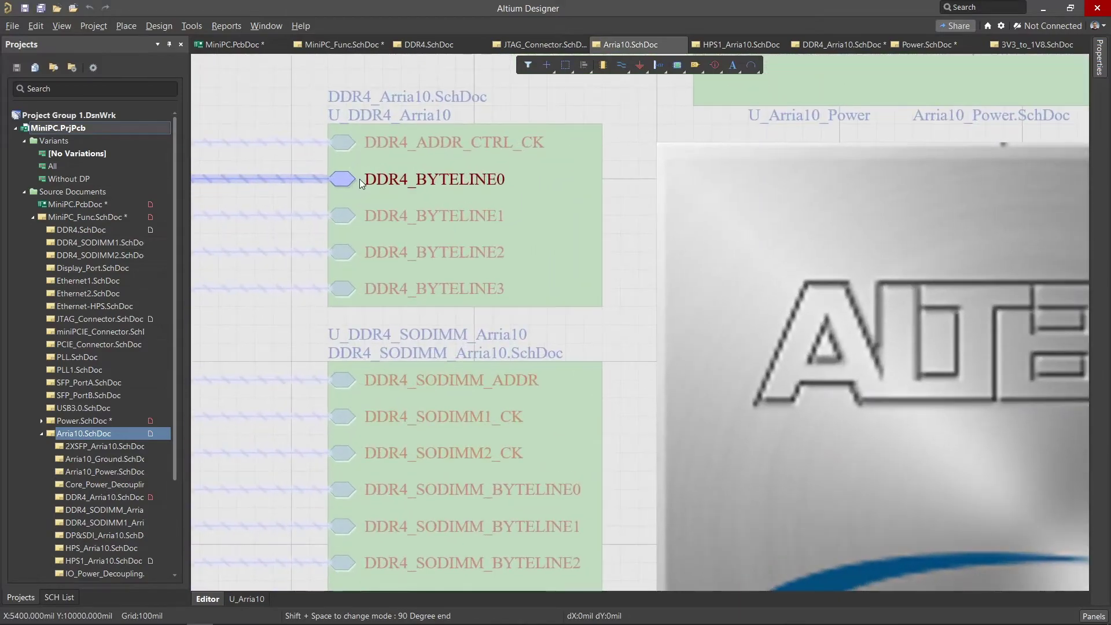
pyautogui.keyDown('ctrl'); pyautogui.doubleClick(359, 179); pyautogui.keyUp('ctrl')
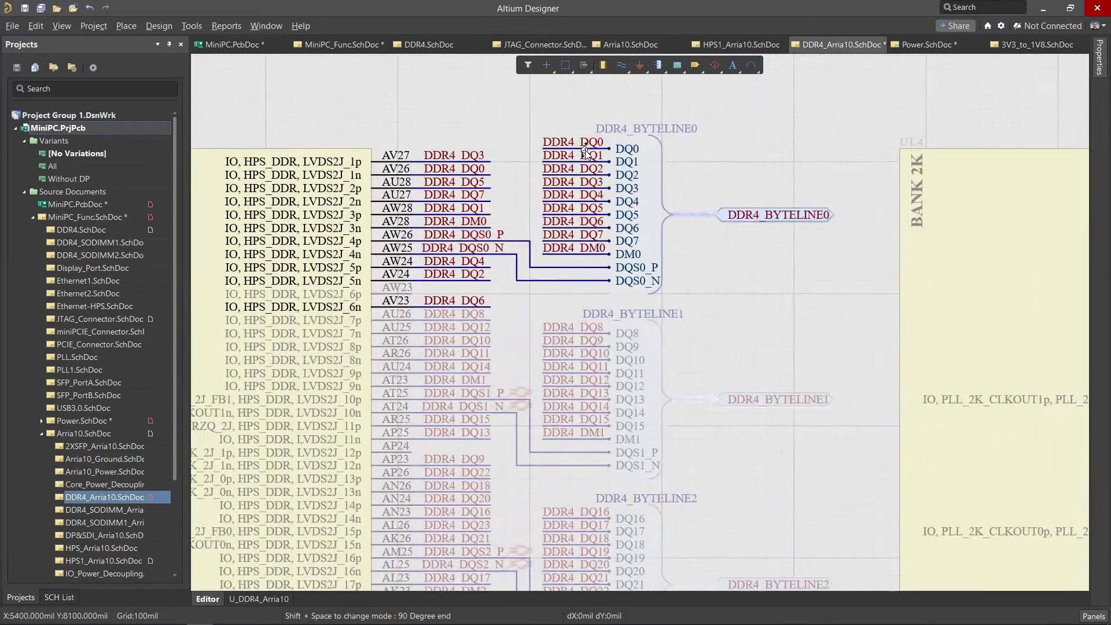
pyautogui.scroll(1, 585, 150)
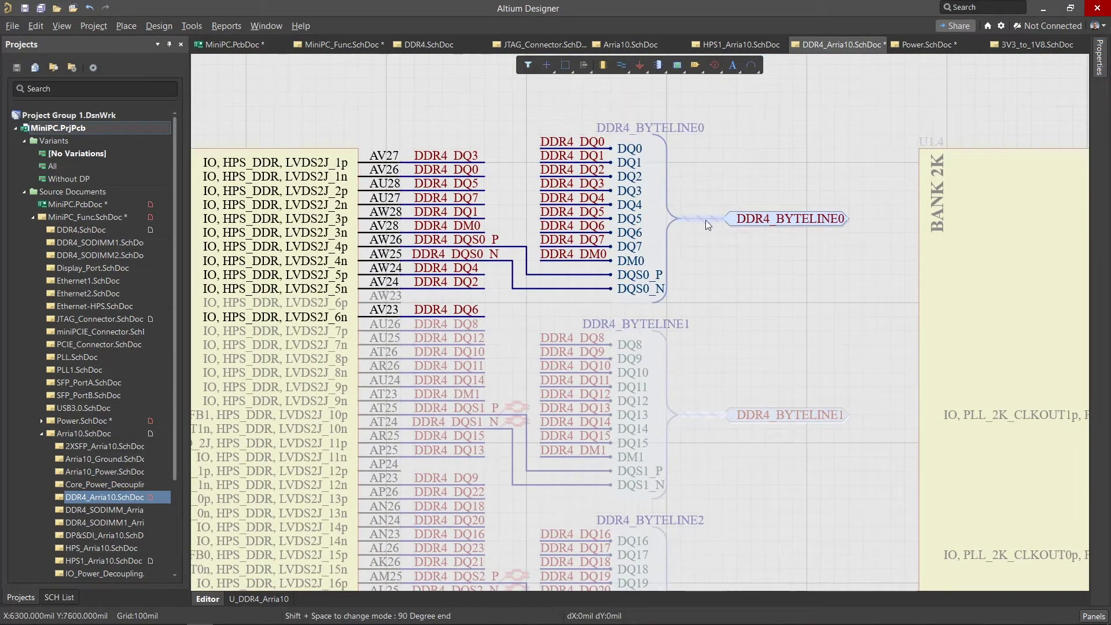
pyautogui.keyDown('ctrl'); pyautogui.doubleClick(785, 219); pyautogui.keyUp('ctrl')
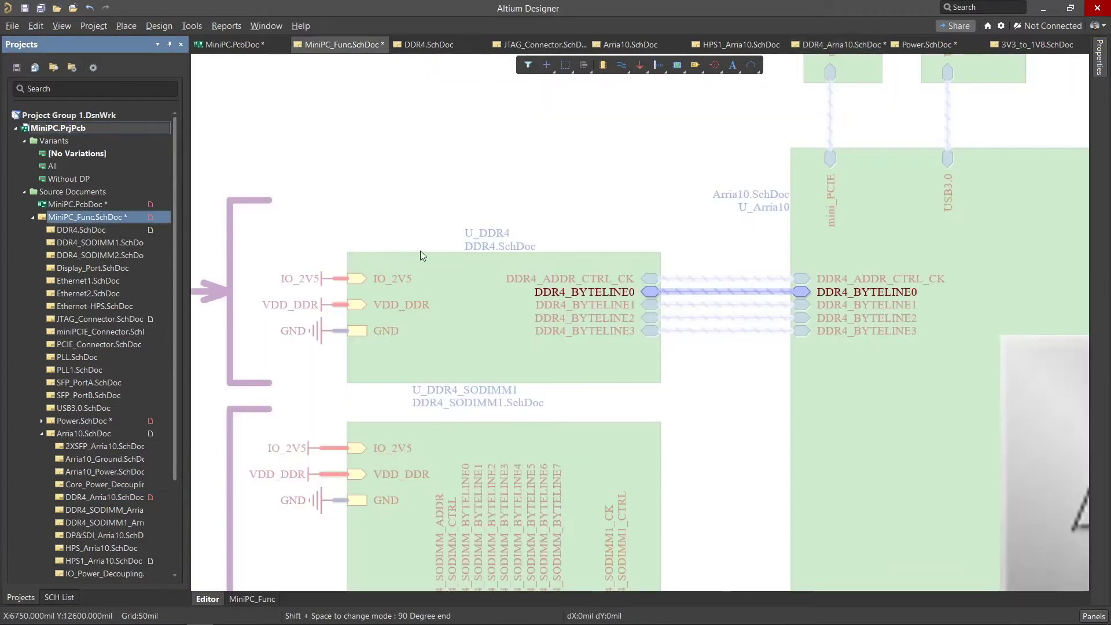
pyautogui.scroll(-5, 493, 201)
pyautogui.scroll(-2, 721, 249)
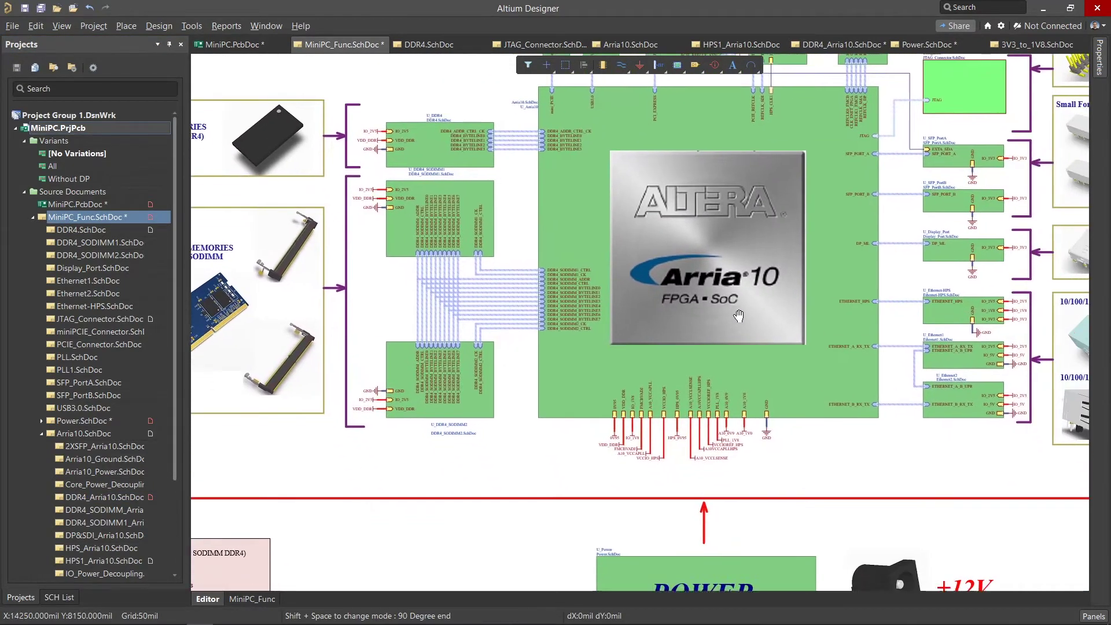
pyautogui.scroll(1, 721, 250)
# Step: Open Power.SchDoc from the POWER block and frame the +12V power tree
pyautogui.keyDown('ctrl'); pyautogui.doubleClick(679, 490); pyautogui.keyUp('ctrl')
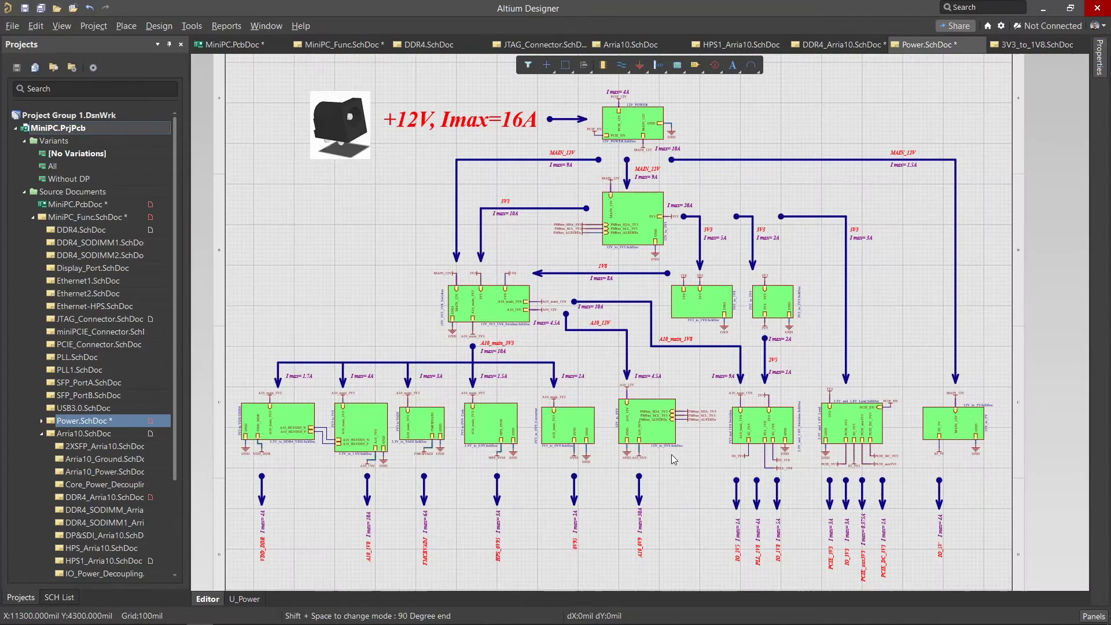
pyautogui.scroll(1, 625, 236)
pyautogui.scroll(1, 626, 240)
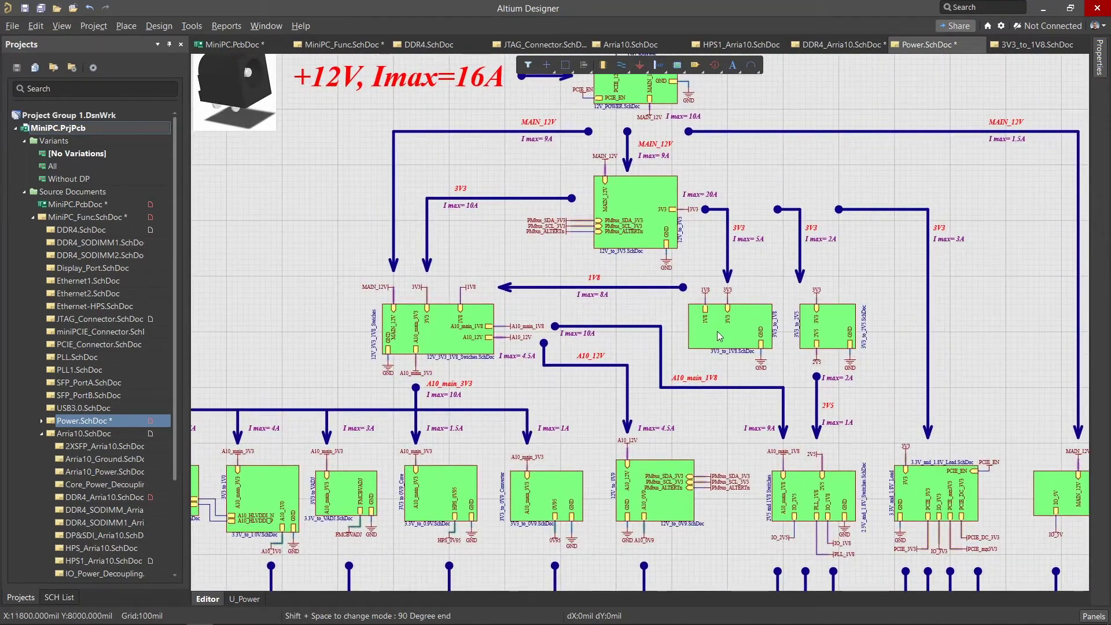
pyautogui.scroll(1, 728, 326)
pyautogui.scroll(1, 727, 327)
pyautogui.scroll(1, 728, 326)
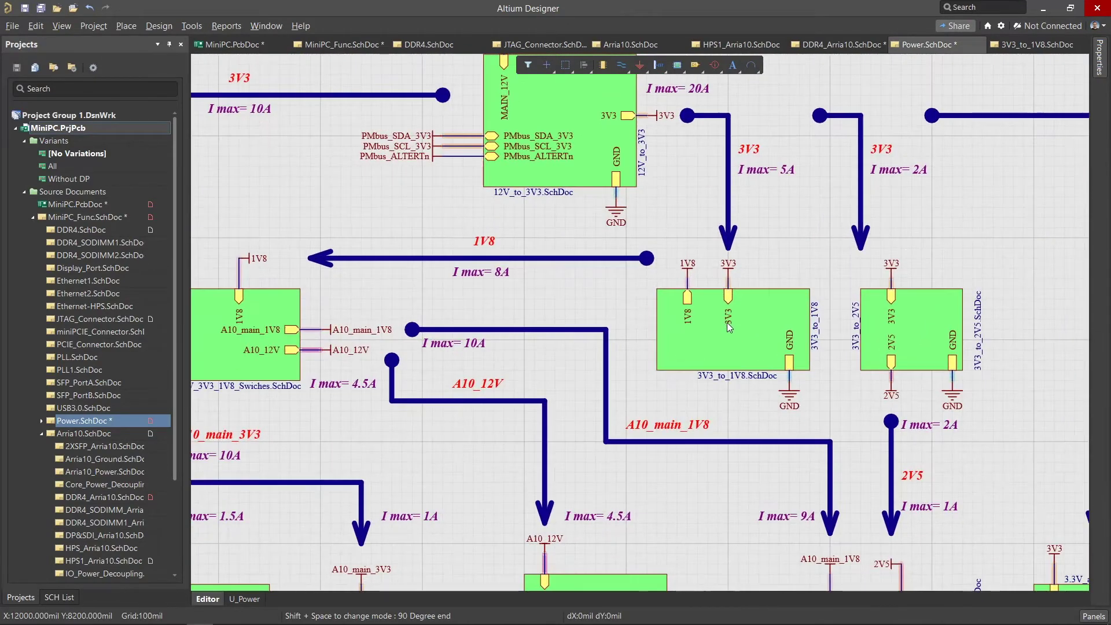
pyautogui.scroll(-1, 807, 232)
pyautogui.scroll(-1, 807, 233)
pyautogui.scroll(-1, 806, 235)
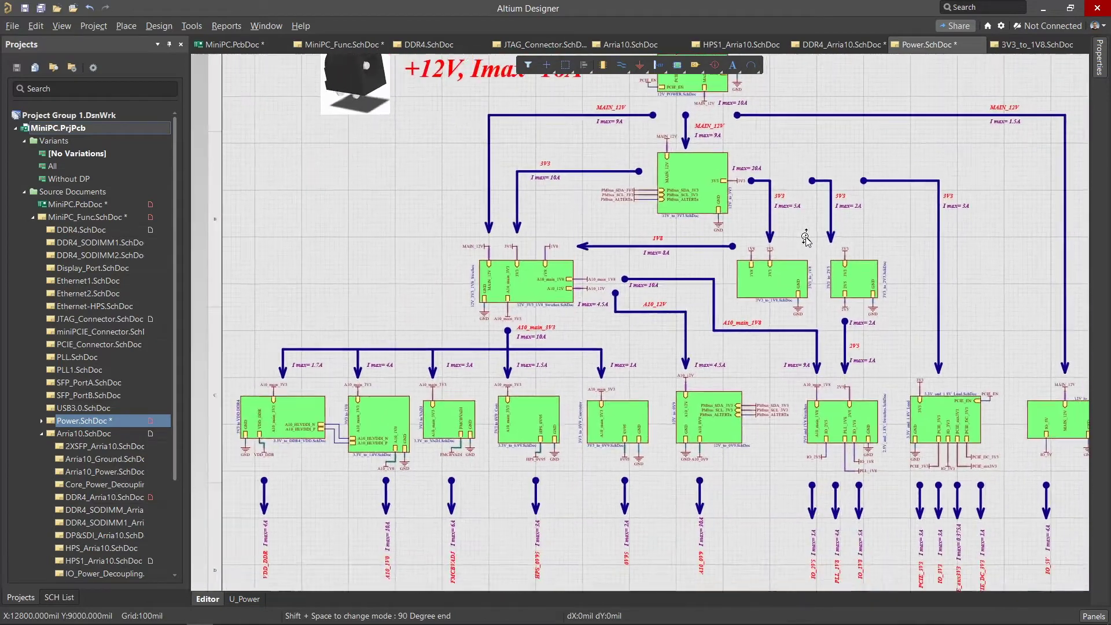
pyautogui.scroll(-1, 806, 237)
pyautogui.moveTo(806, 239); pyautogui.dragTo(731, 260)
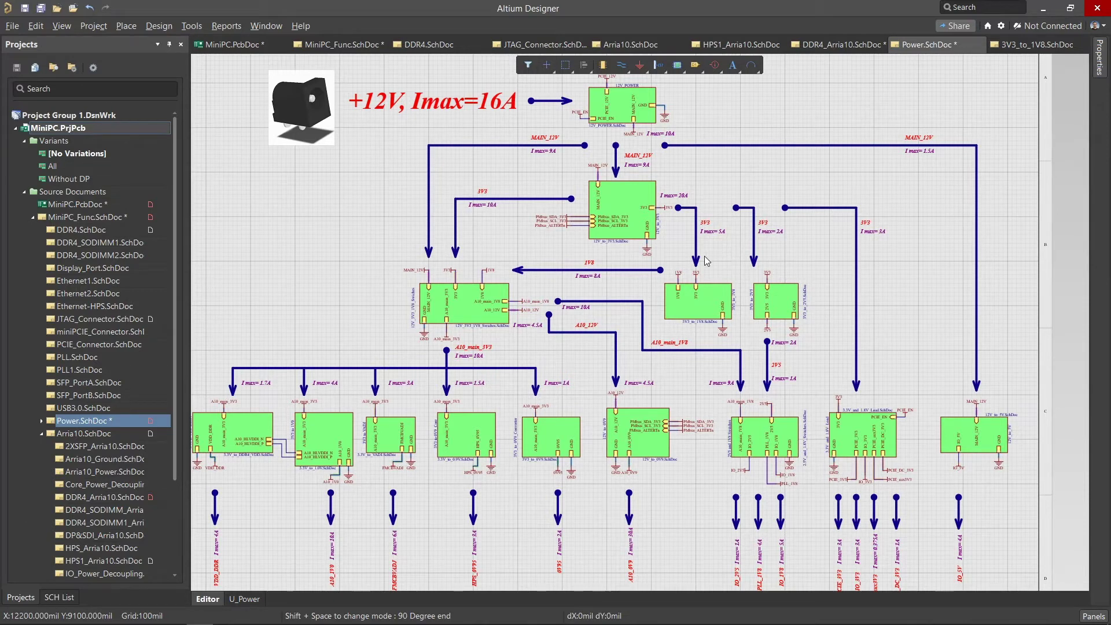
# Step: Show the Class Generation settings in the MiniPC.PrjPcb project options
pyautogui.rightClick(42, 128)
pyautogui.click(111, 392)
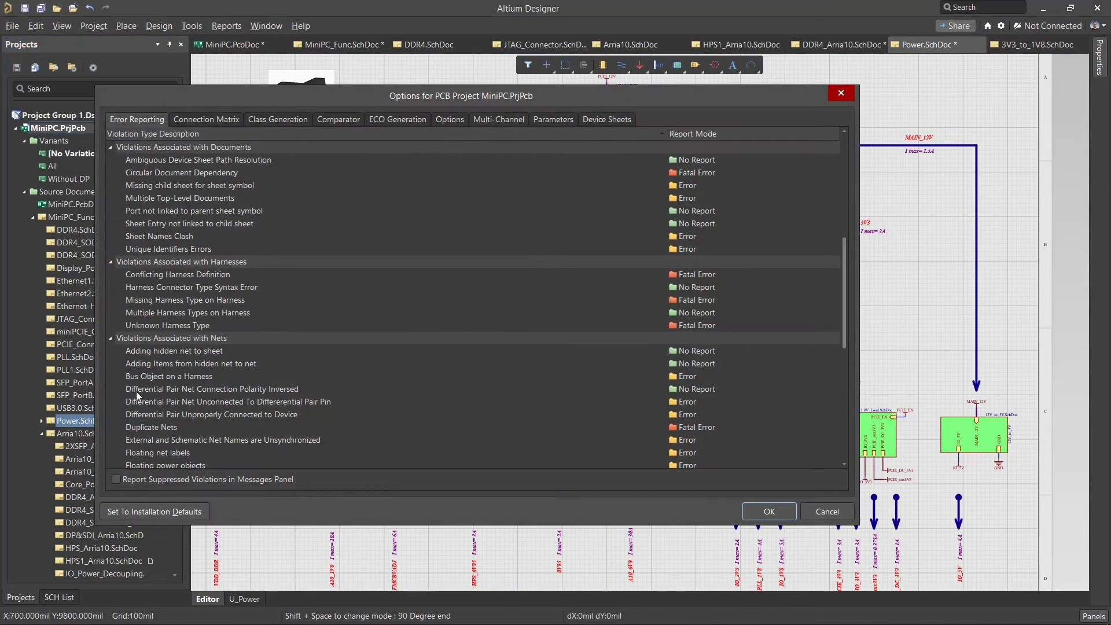
pyautogui.click(260, 119)
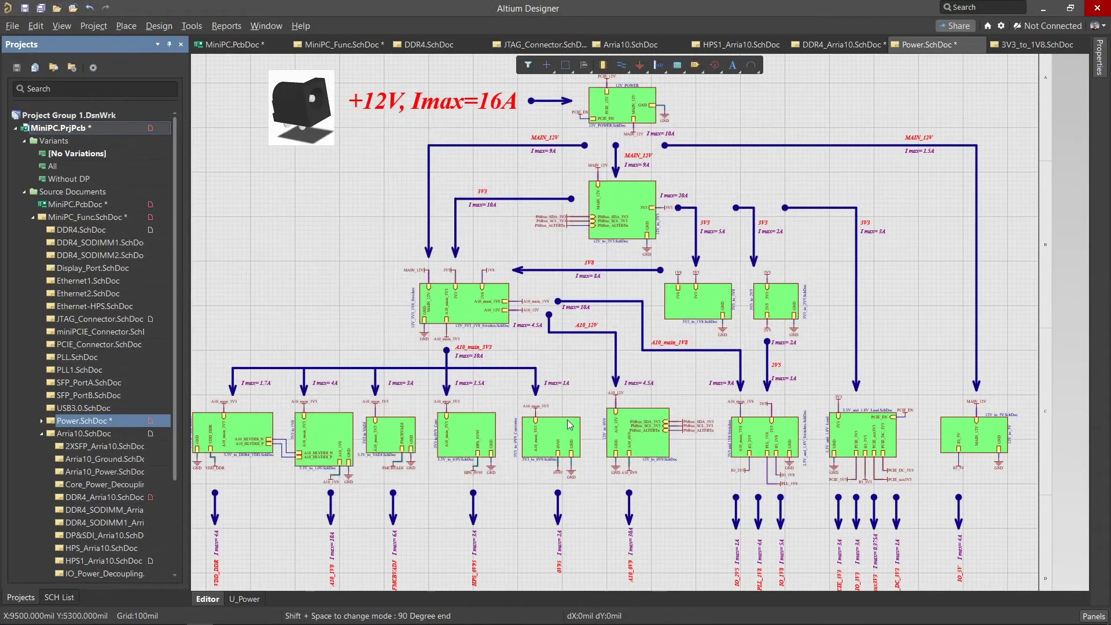
# Step: On MiniPC.PcbDoc, highlight the 3V3 to 1V0 and 3V3 to VADJ component classes
pyautogui.click(230, 44)
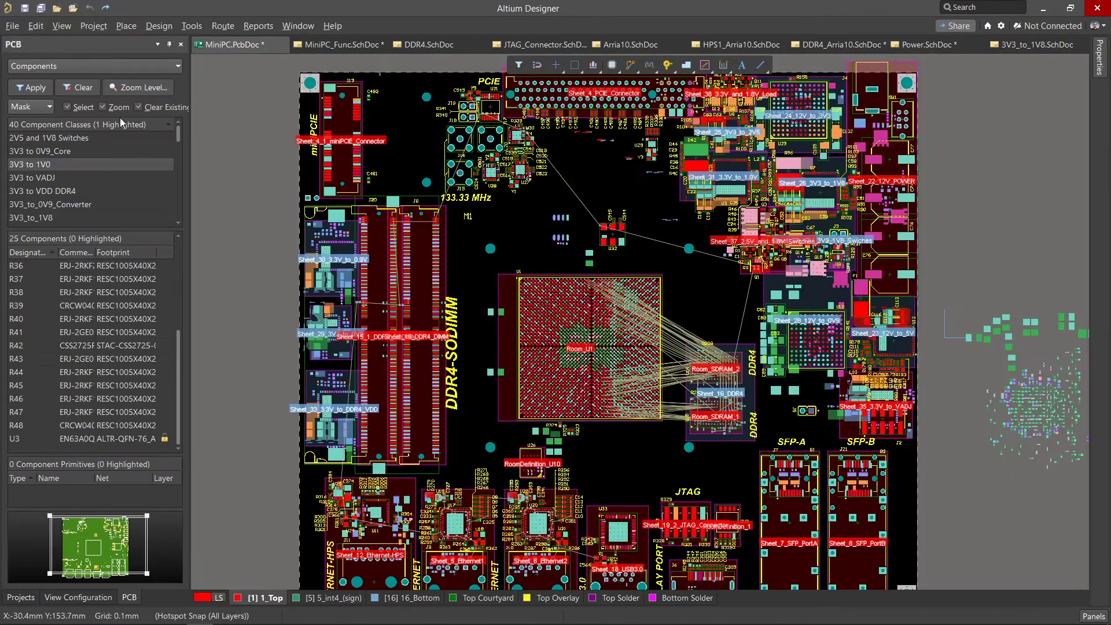
pyautogui.click(29, 162)
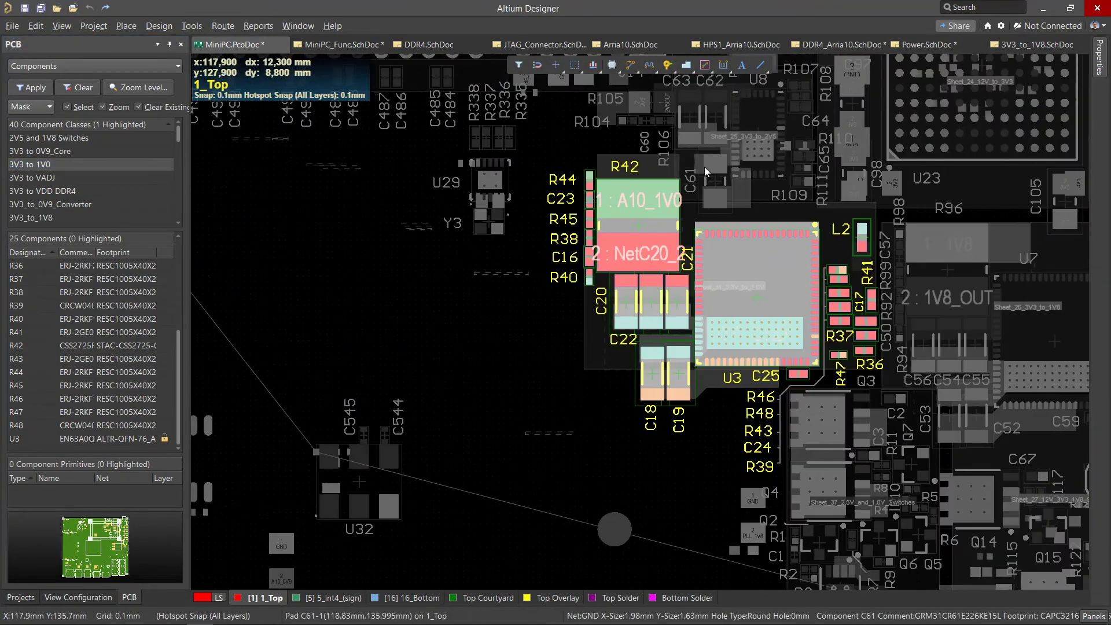
pyautogui.click(28, 178)
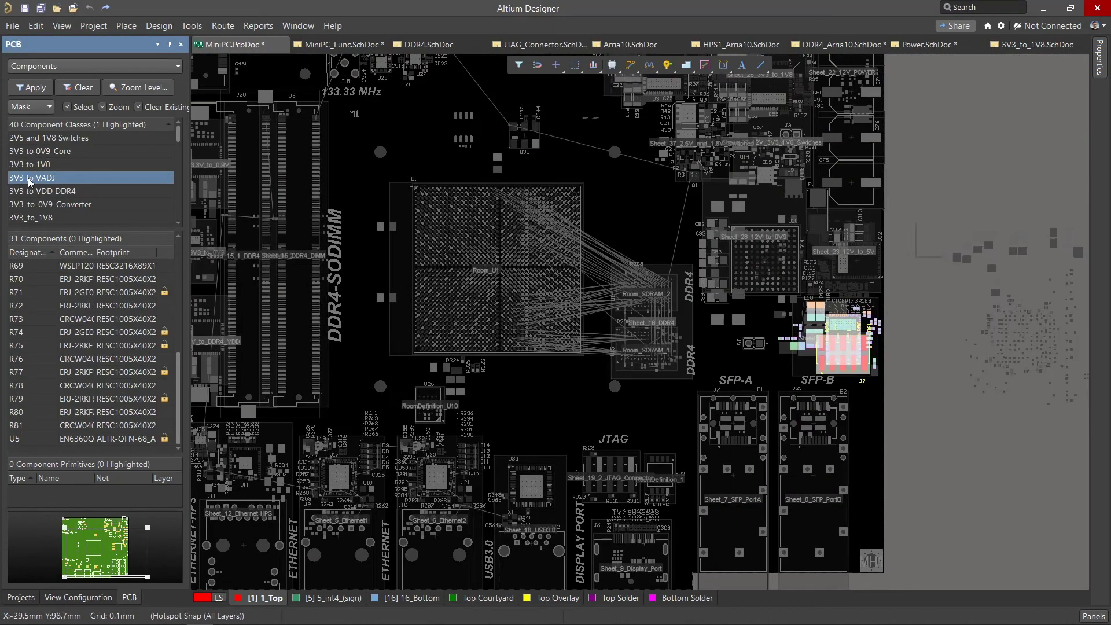